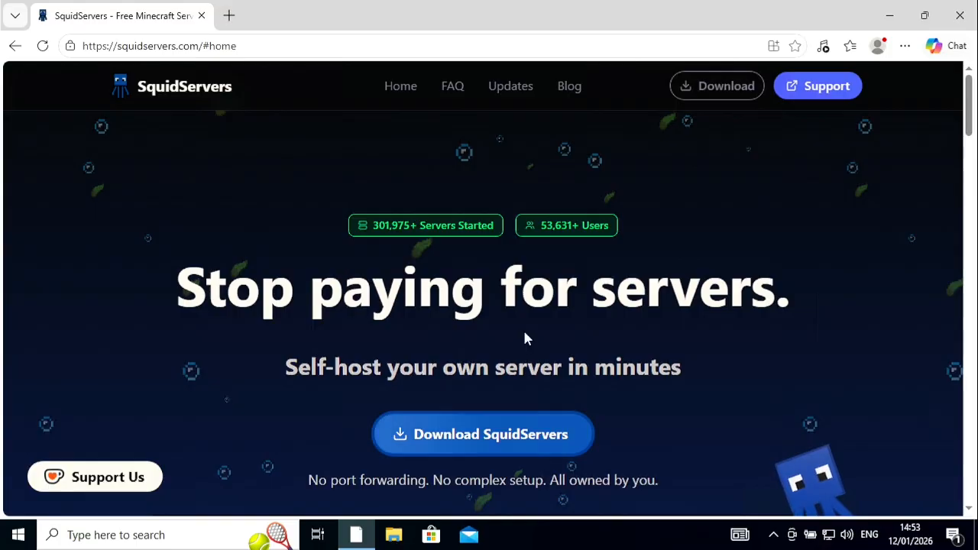
Step: Download the Windows installer from the SquidServers website's download page
scroll(652, 372, down, 1)
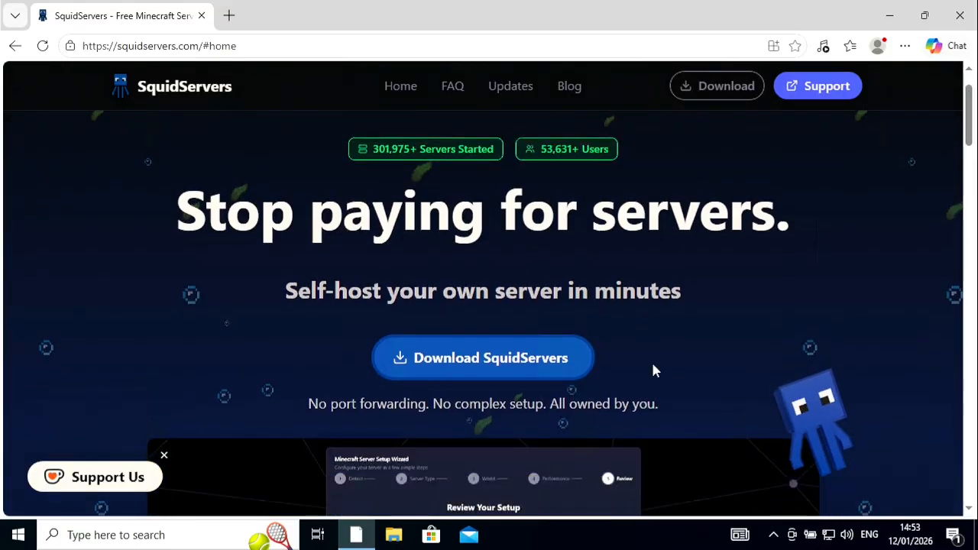
click(483, 365)
scroll(451, 338, down, 2)
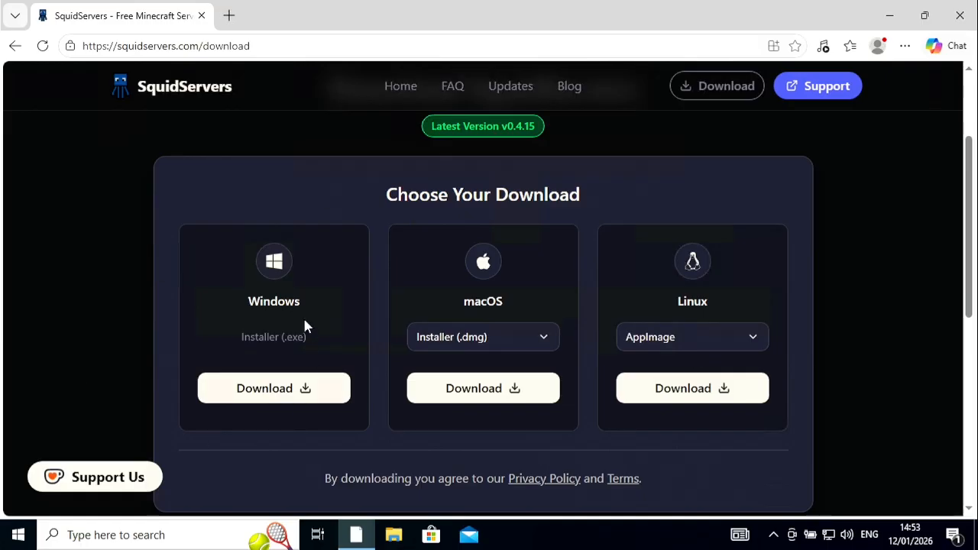
click(275, 391)
Step: Run squidservers-latest-setup from the Downloads folder in File Explorer and minimize the open windows to reveal the desktop
click(394, 537)
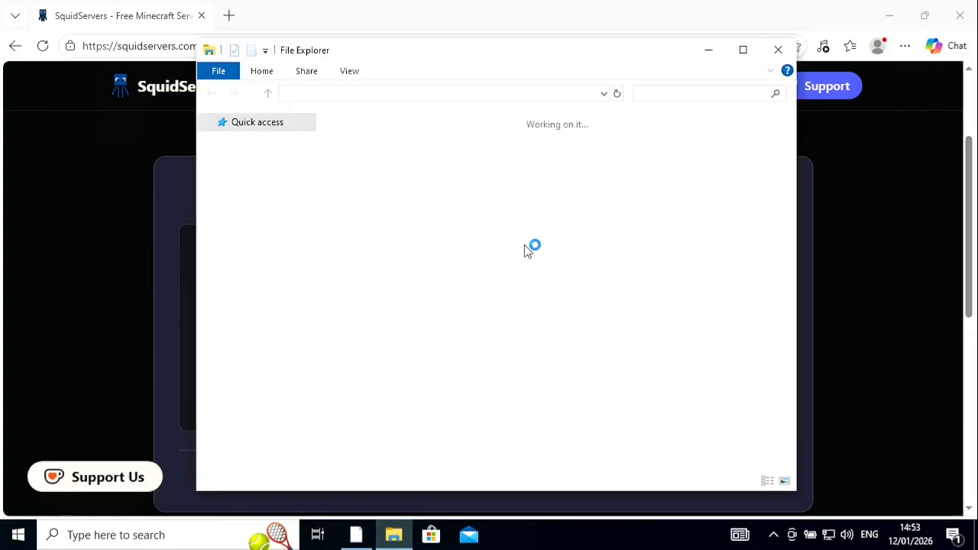
double_click(597, 159)
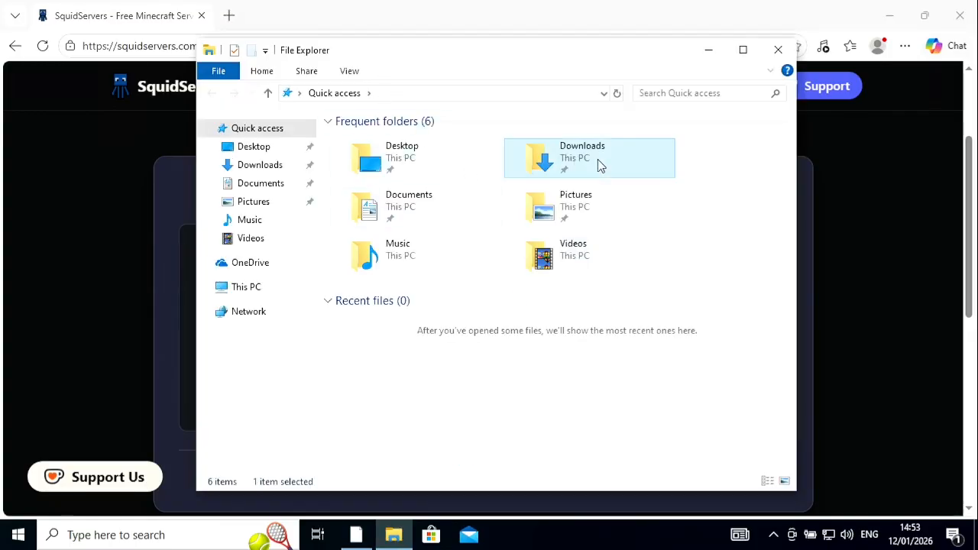
double_click(441, 162)
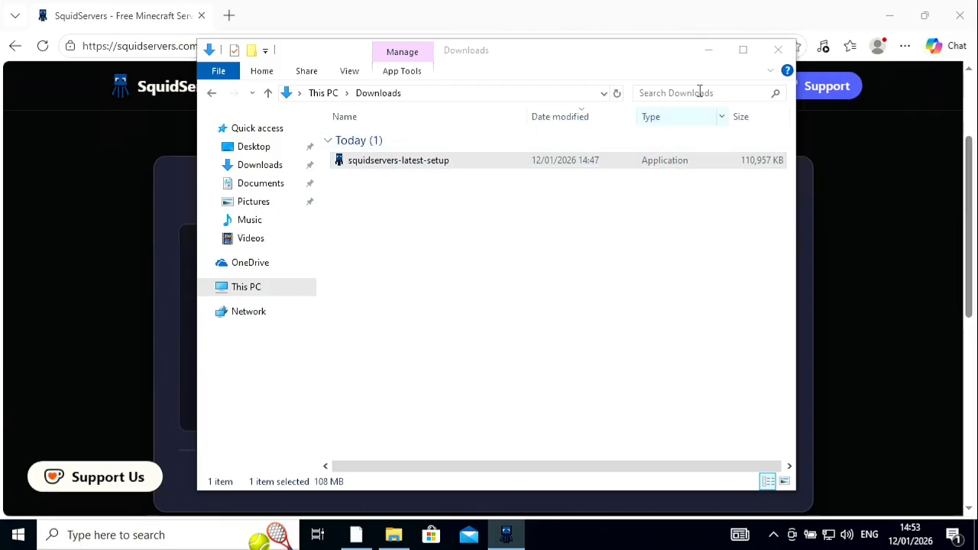
click(707, 50)
mouse_move(417, 220)
mouse_down()
mouse_move(428, 244)
mouse_move(428, 220)
mouse_up()
click(889, 15)
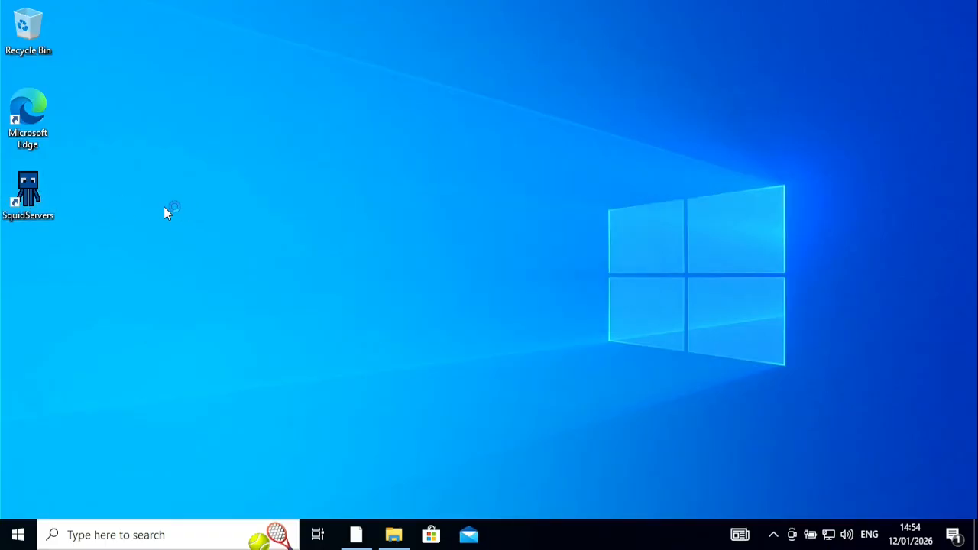
Step: Launch SquidServers from the desktop, maximize its window and start creating the first server
double_click(39, 189)
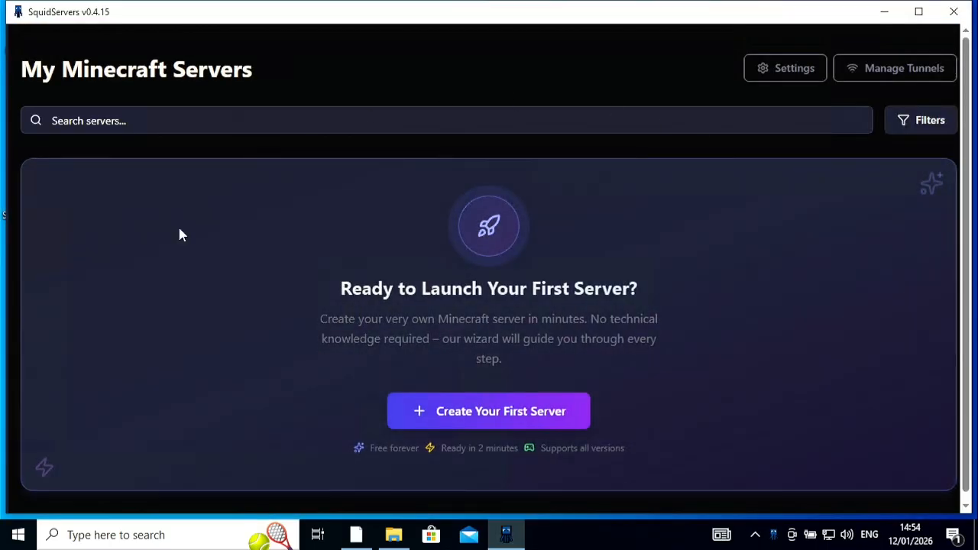
click(918, 11)
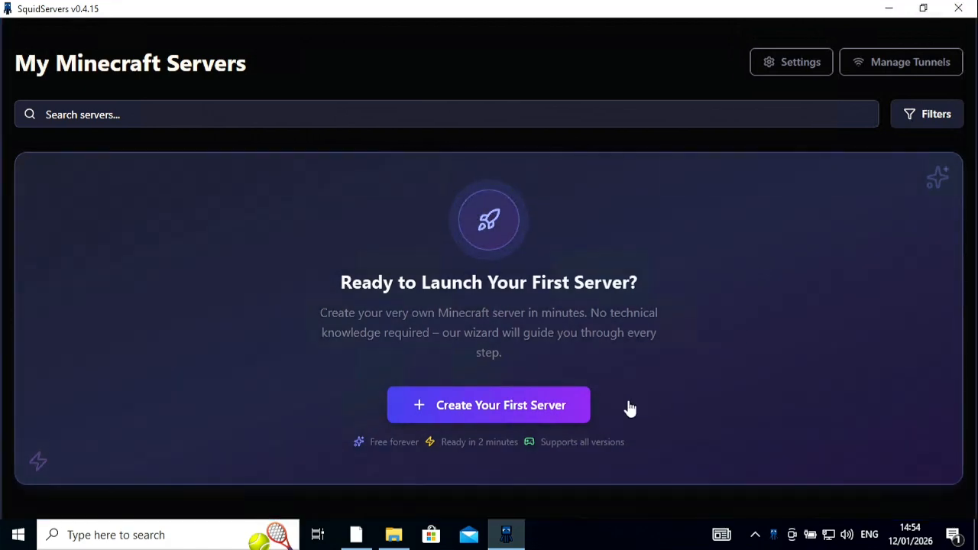
click(505, 413)
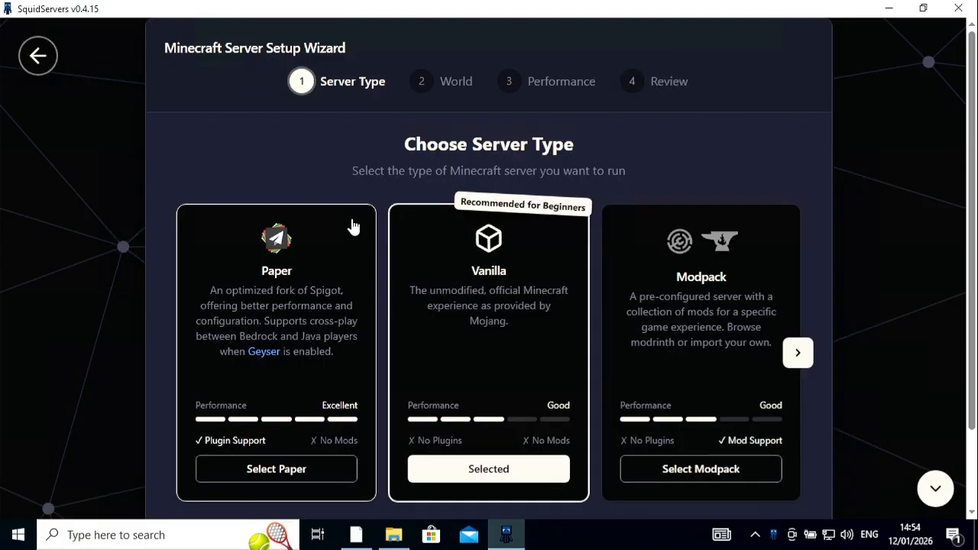
Step: Look through the available server types, keep Vanilla selected and continue to the world setup
click(798, 353)
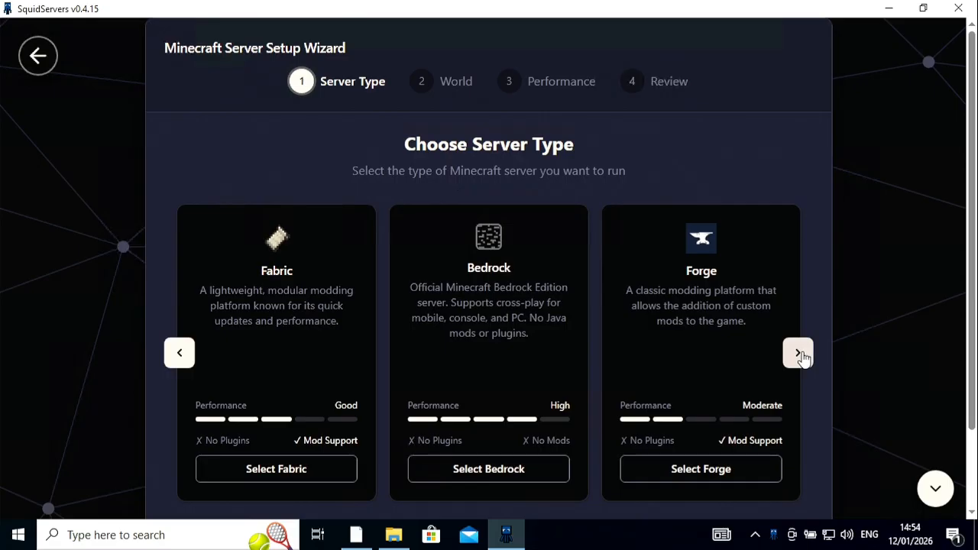
click(798, 354)
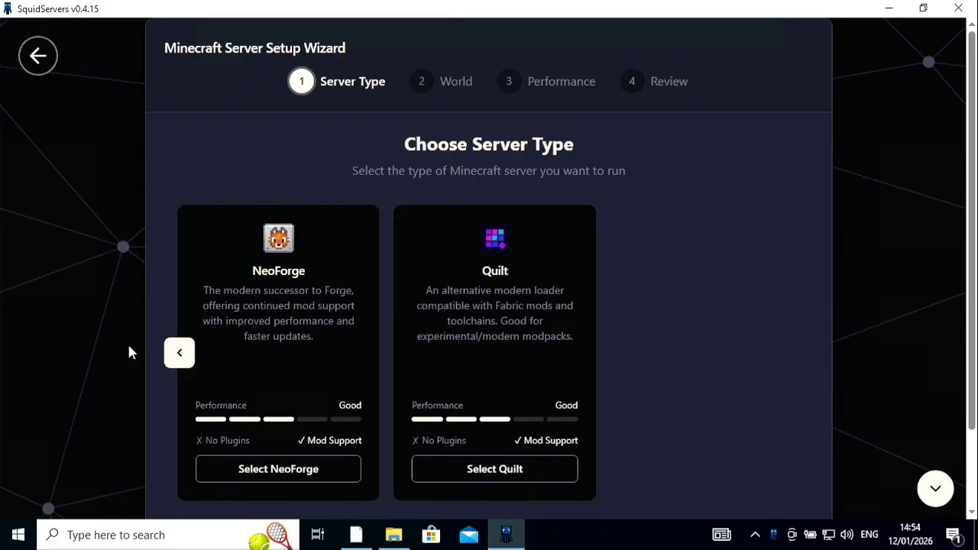
click(170, 355)
click(168, 353)
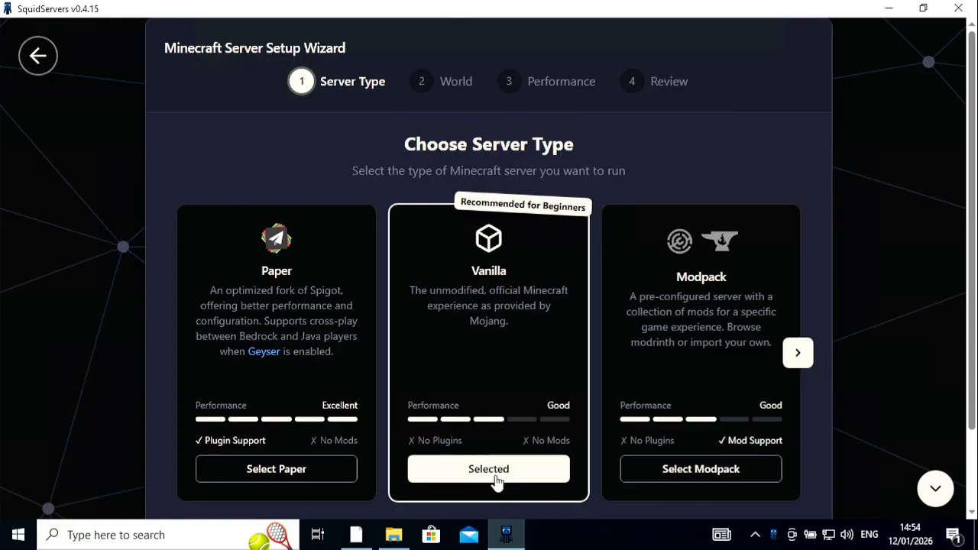
scroll(862, 373, down, 2)
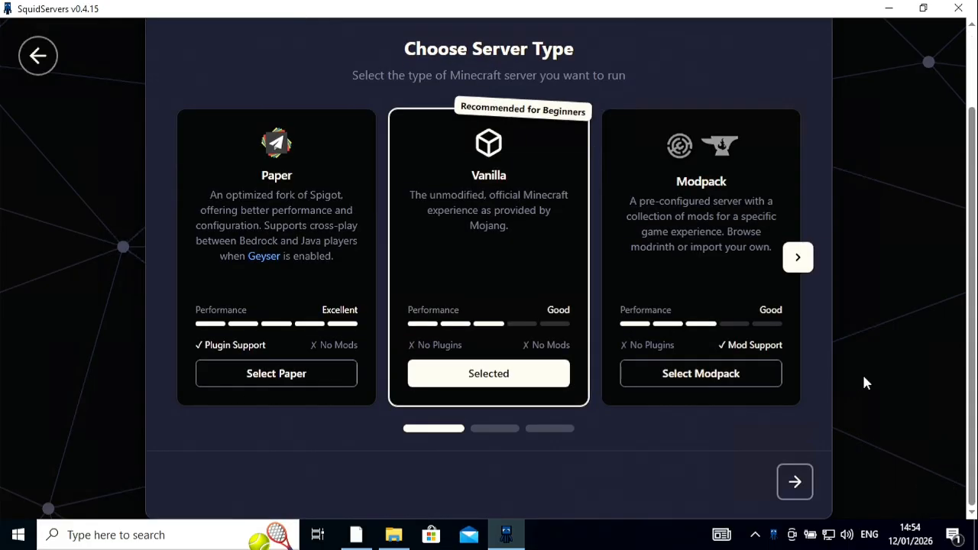
click(795, 481)
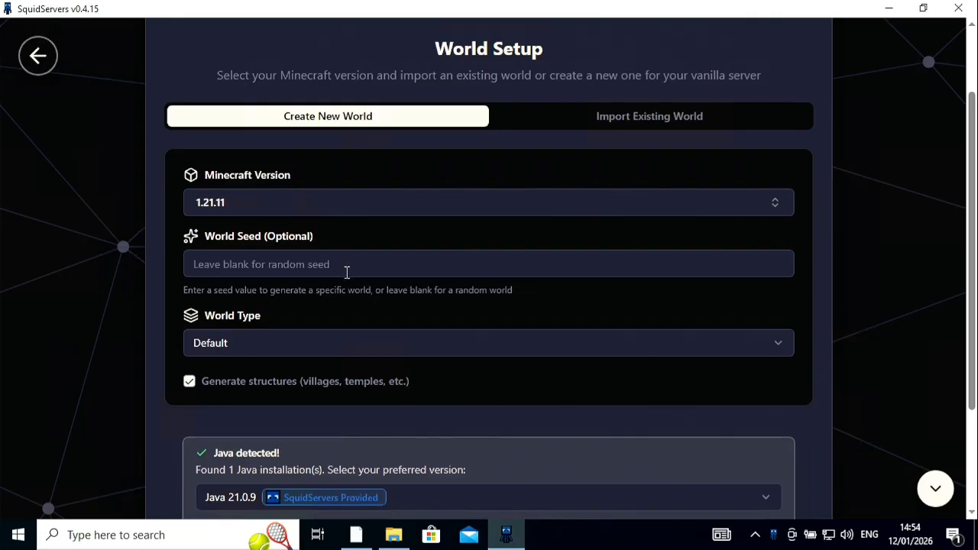
Step: Check the world type options, keep the Default type for the new world and continue to the performance setup
click(268, 345)
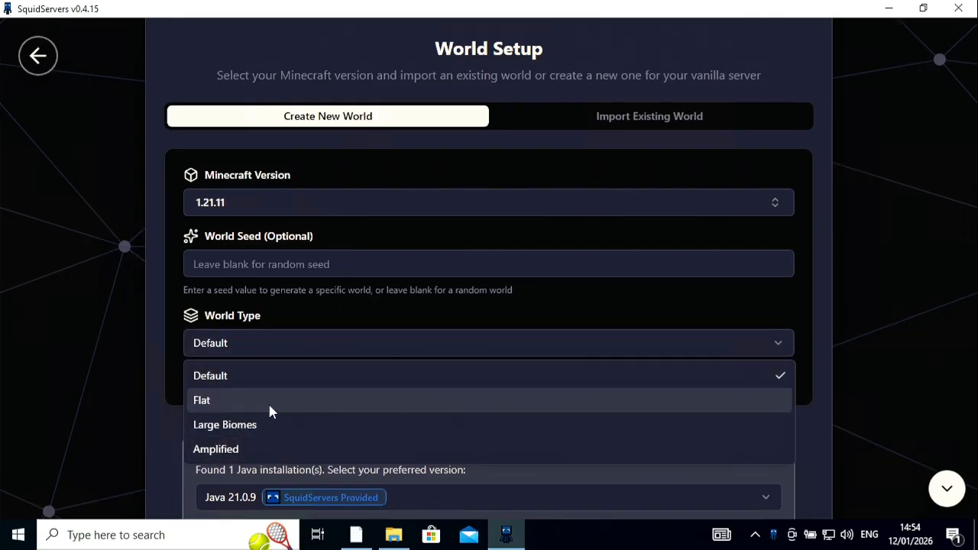
click(163, 433)
scroll(184, 374, down, 1)
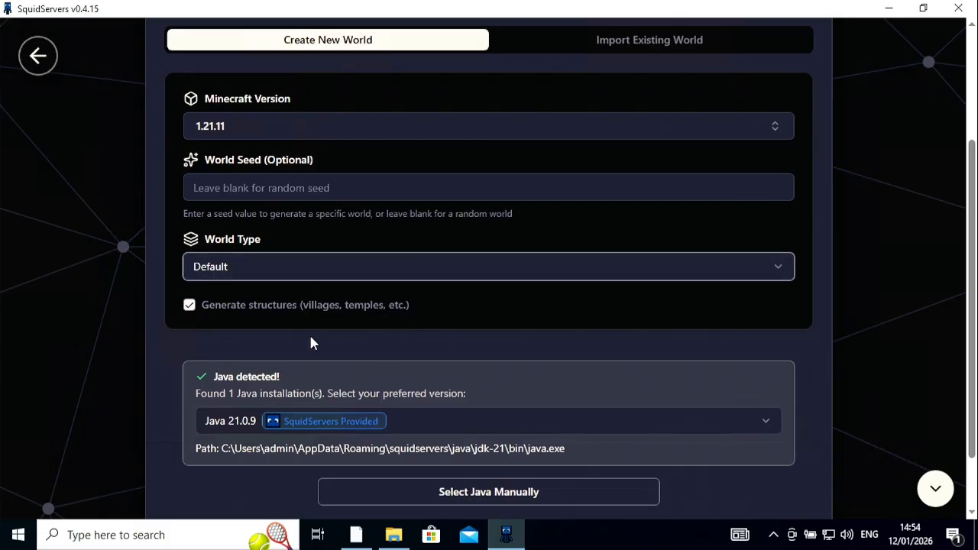
scroll(344, 339, down, 1)
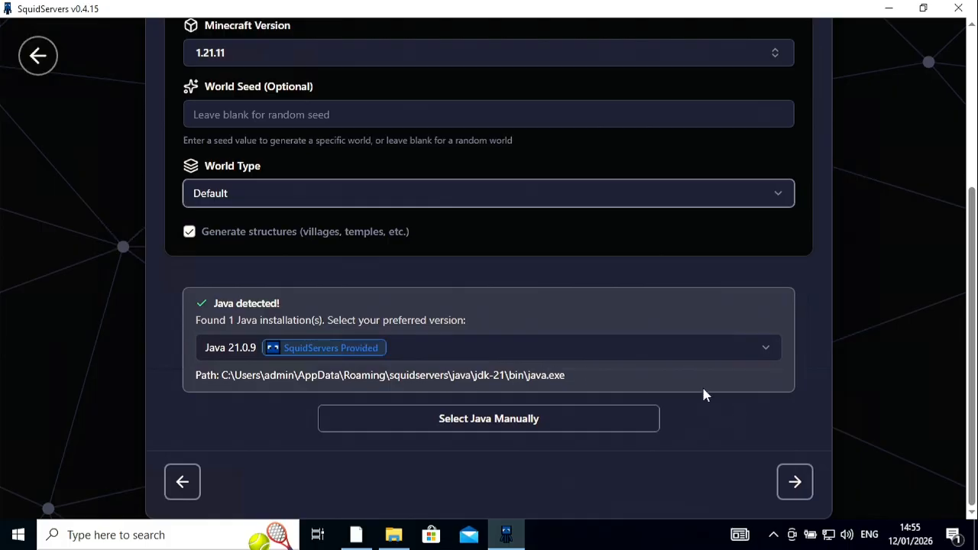
scroll(649, 359, up, 3)
scroll(605, 289, down, 1)
scroll(605, 289, down, 2)
click(802, 489)
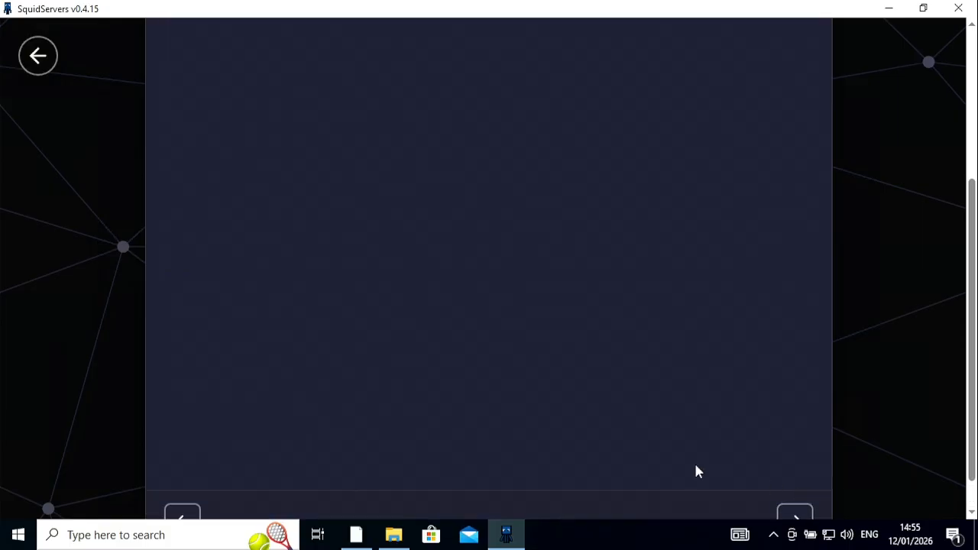
Step: Name the new server "Server" in the performance setup
scroll(369, 283, up, 2)
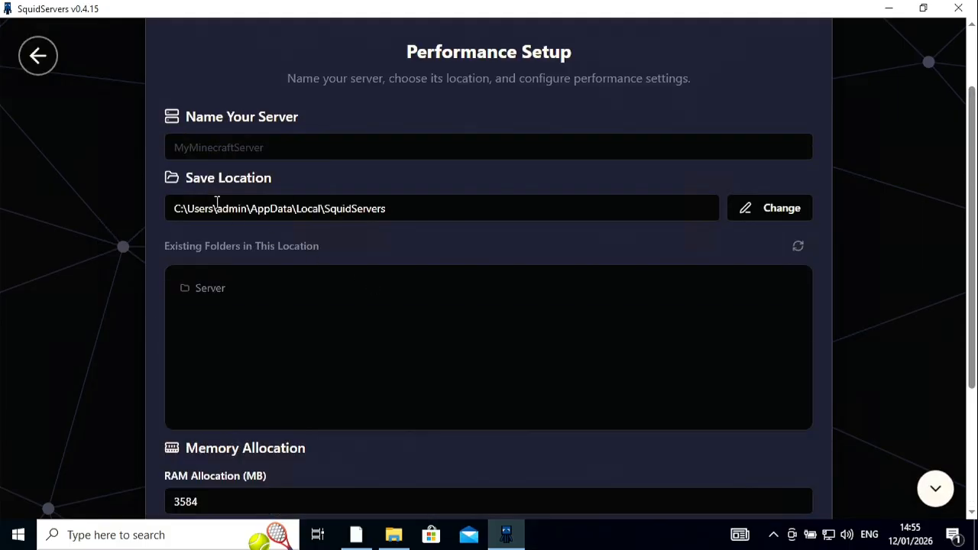
click(280, 142)
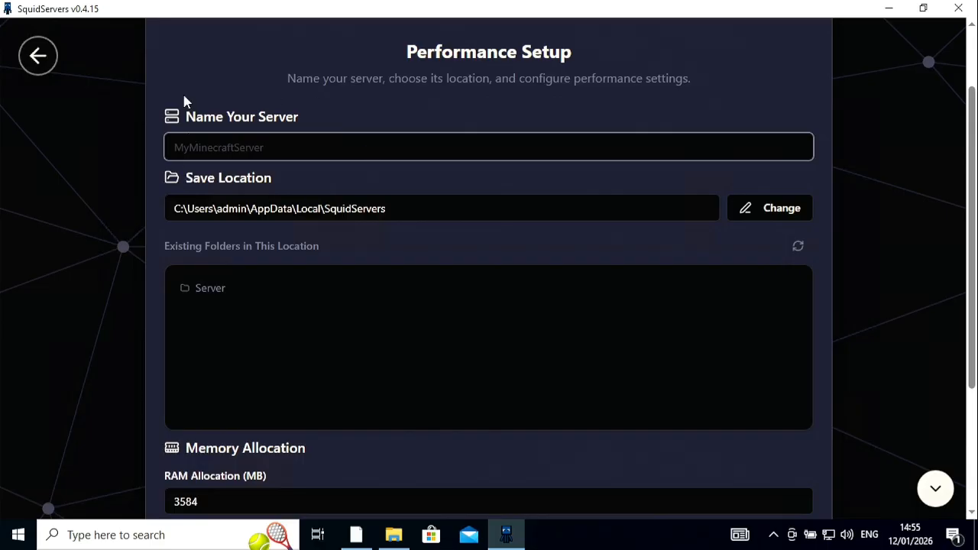
text(Server)
Step: Set the RAM allocation to 3968 MB and try to continue to the review
scroll(382, 250, down, 1)
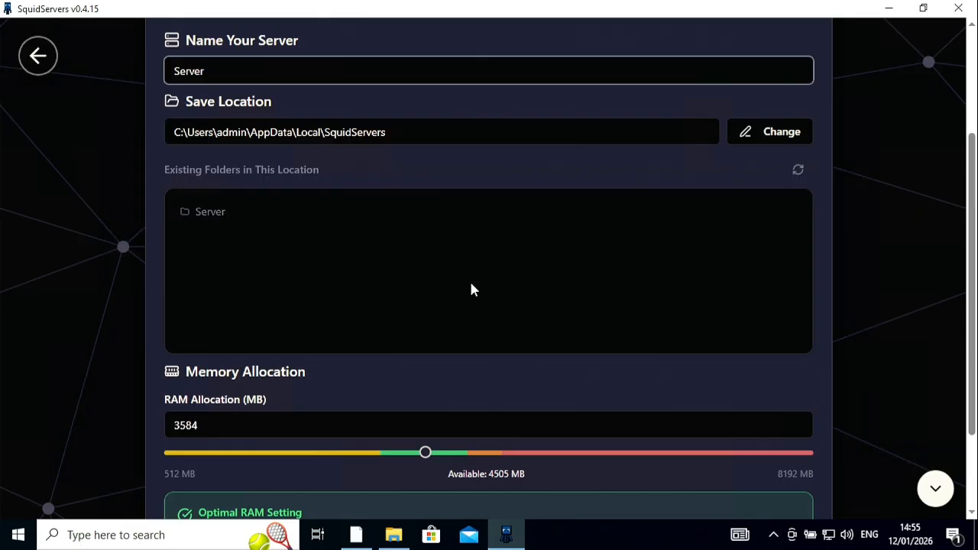
scroll(351, 295, down, 1)
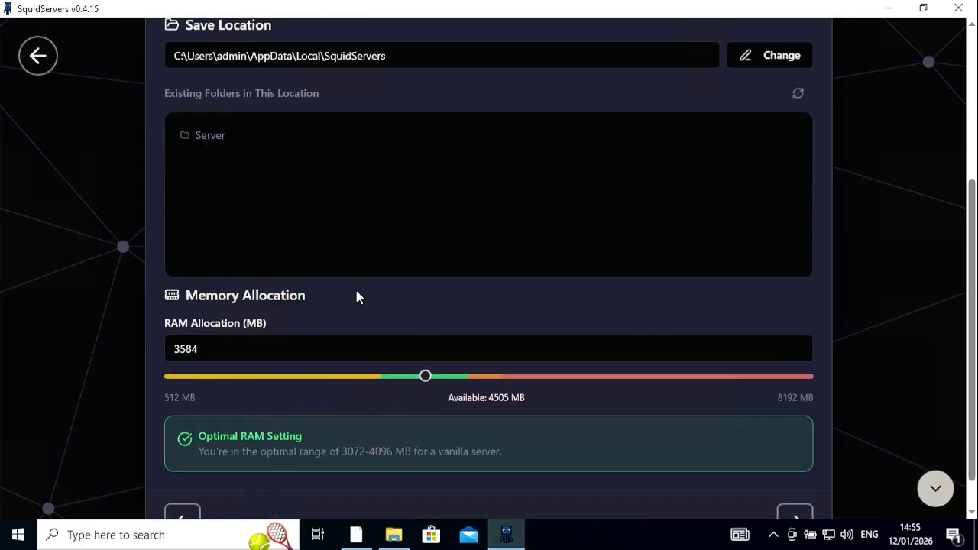
scroll(356, 297, down, 1)
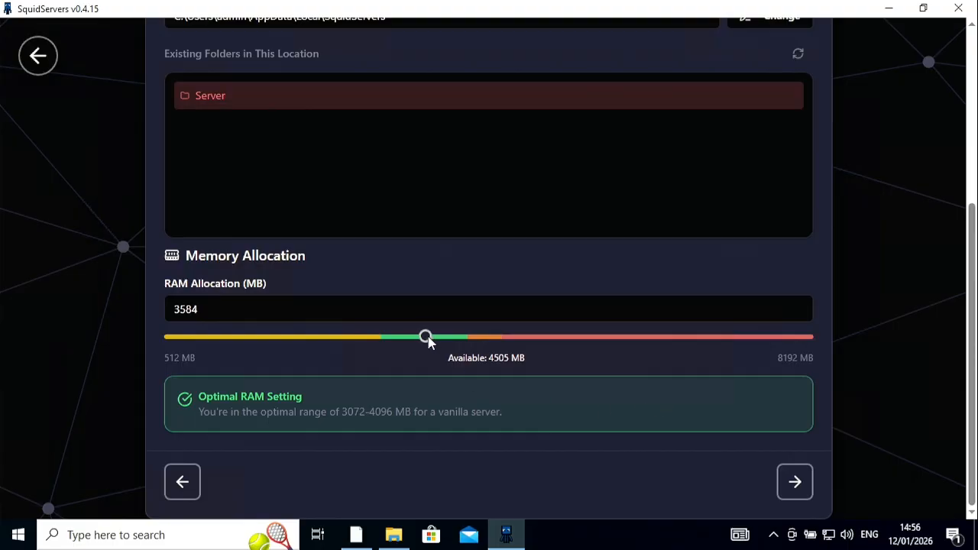
drag(426, 337, 456, 338)
click(792, 482)
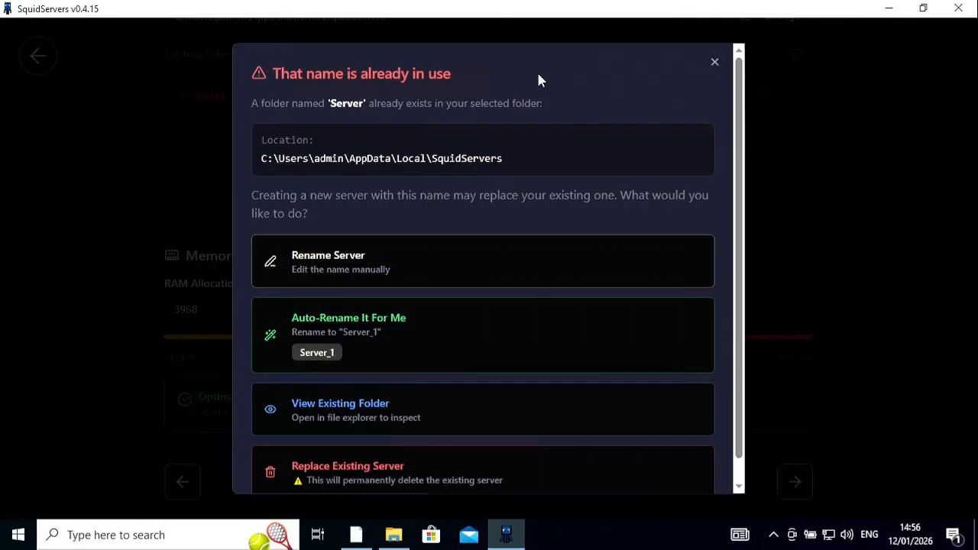
Step: Dismiss the name conflict dialog, rename the server "Servers" and continue to the review
click(712, 62)
scroll(295, 153, up, 1)
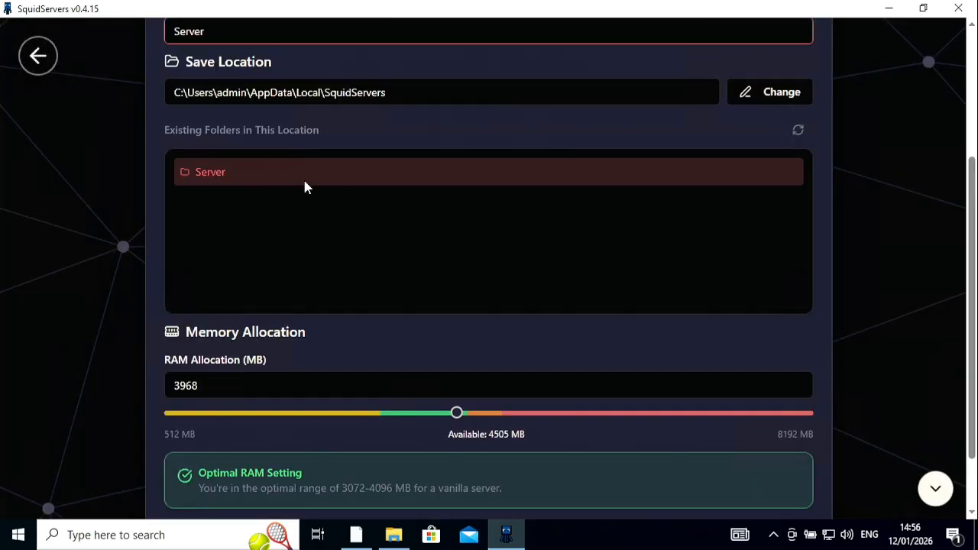
scroll(314, 226, up, 3)
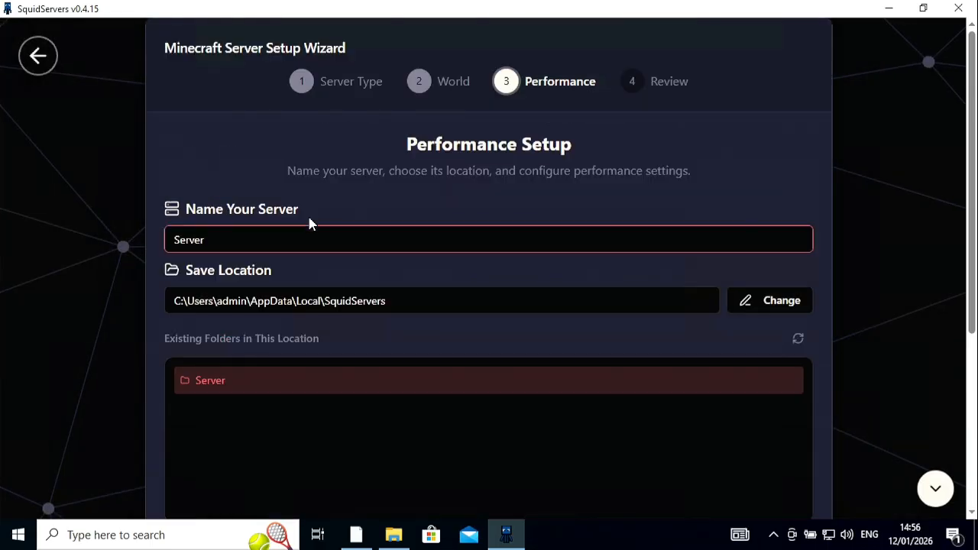
click(231, 240)
text(s)
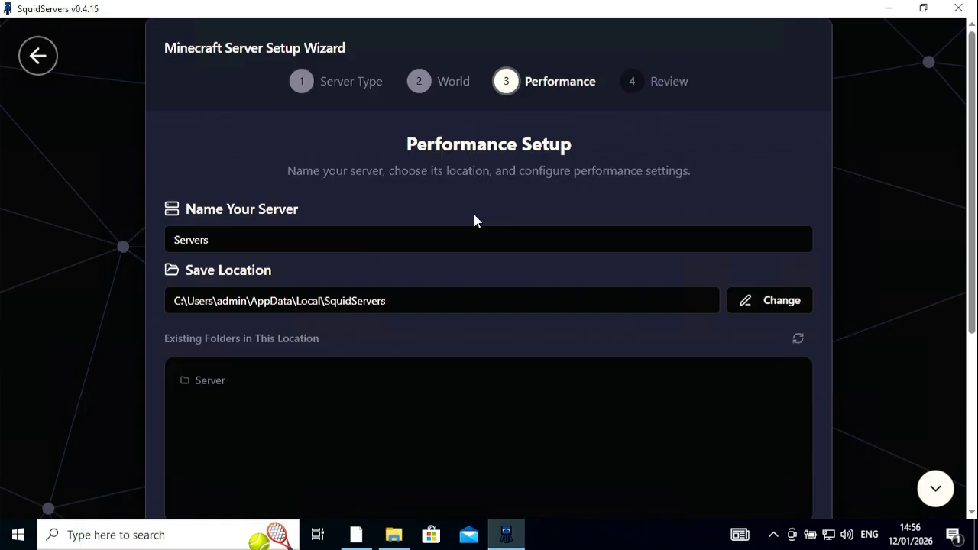
scroll(489, 229, down, 4)
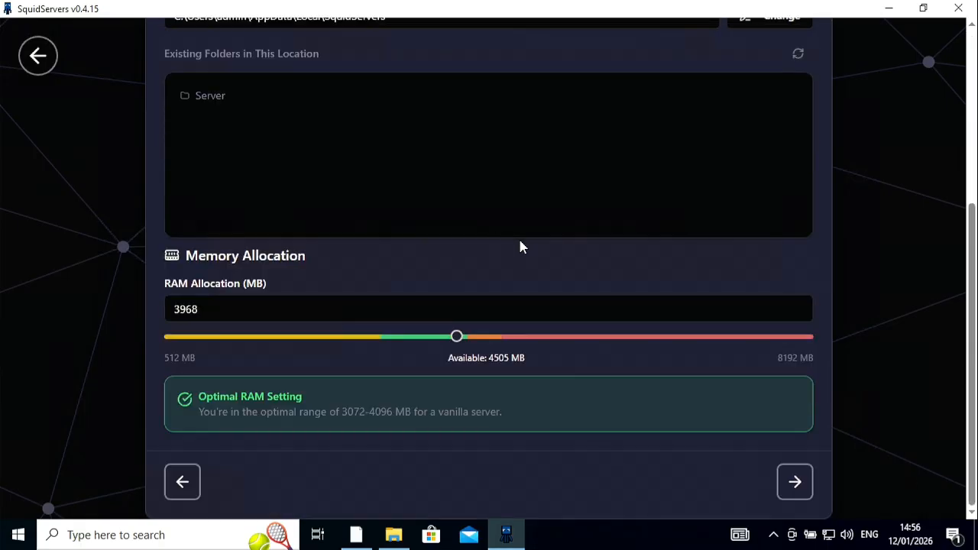
click(808, 485)
Step: Review the server configuration, leave anonymous usage tracking off and launch the server
scroll(489, 322, up, 3)
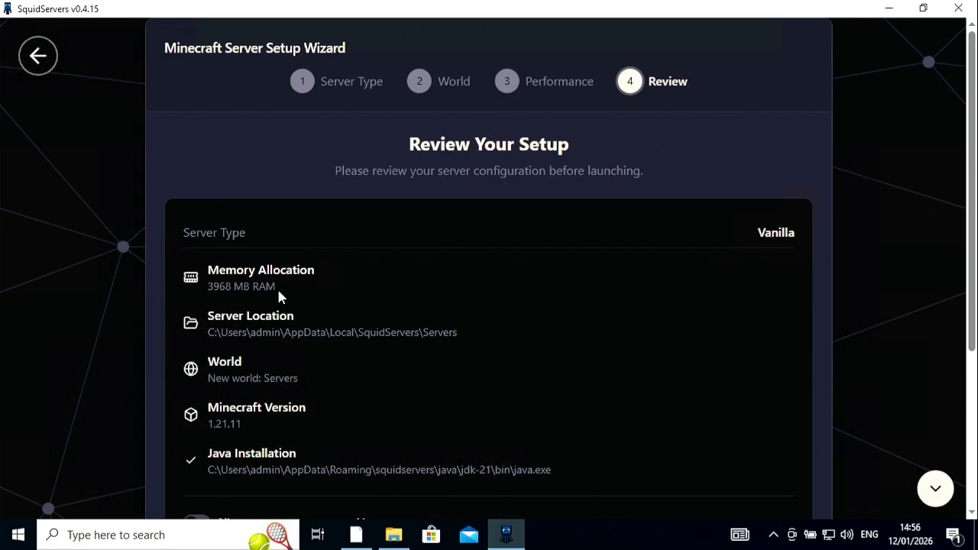
scroll(279, 296, down, 1)
scroll(279, 296, down, 1)
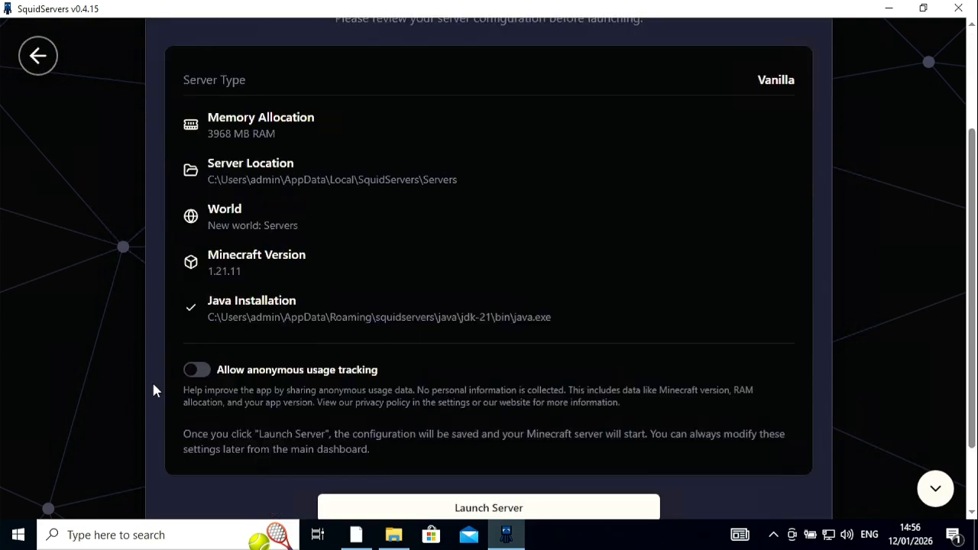
click(189, 373)
click(196, 370)
scroll(416, 465, down, 1)
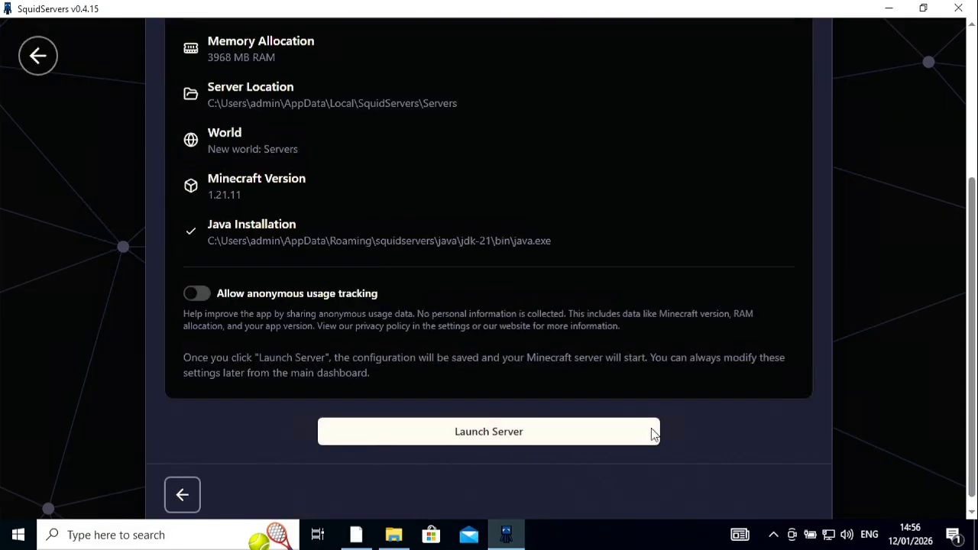
click(491, 443)
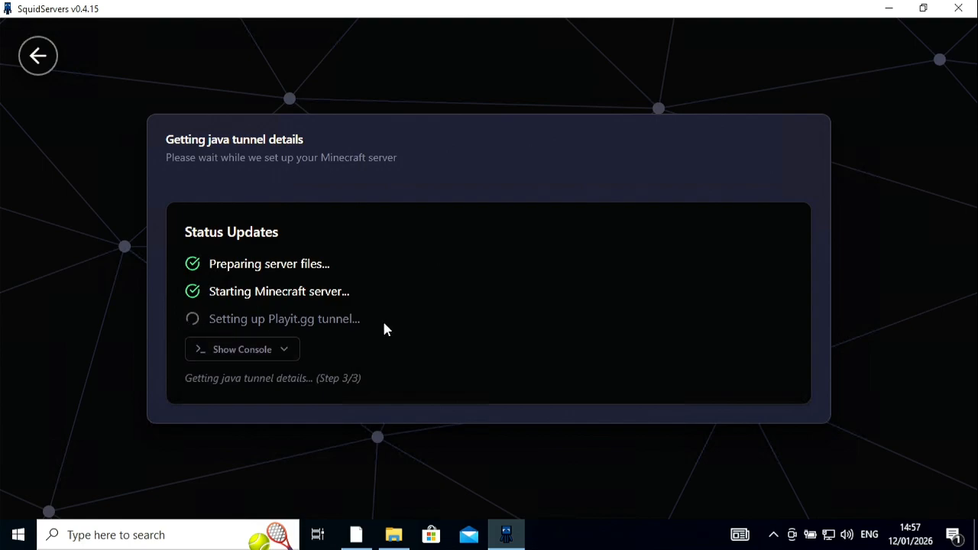
Step: Show the server console during setup and examine its log output down to the end
click(278, 351)
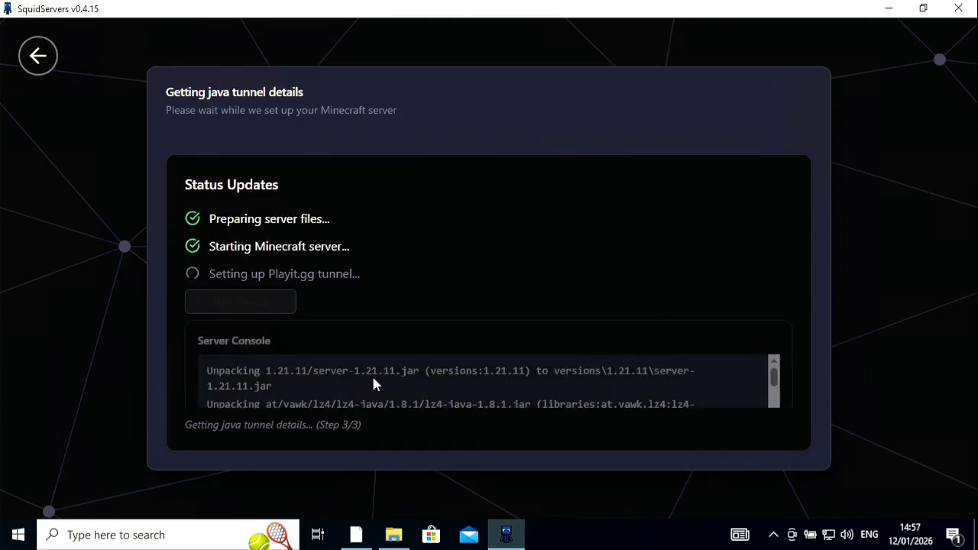
scroll(794, 294, down, 2)
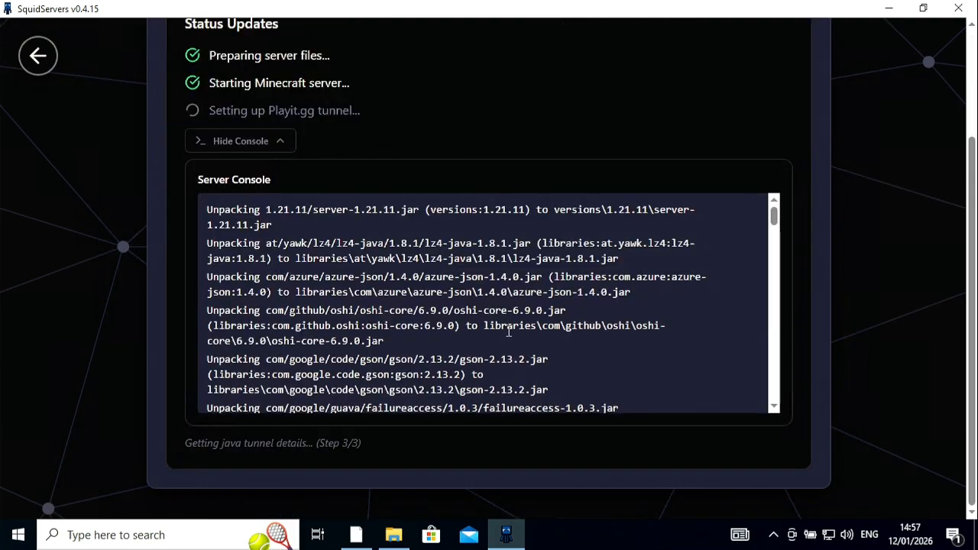
scroll(535, 336, down, 10)
drag(773, 269, 788, 410)
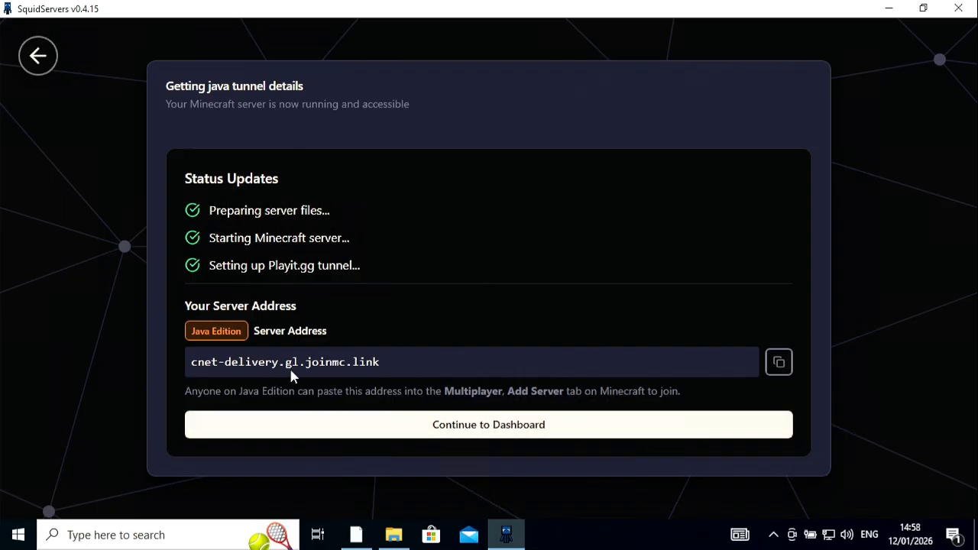
Step: Continue to the server dashboard and copy the server's LAN address
click(488, 425)
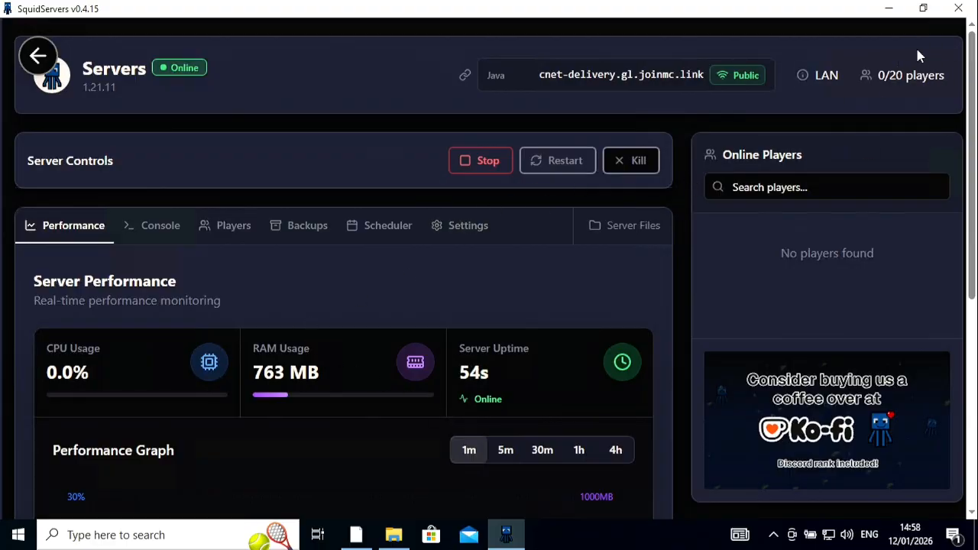
click(805, 78)
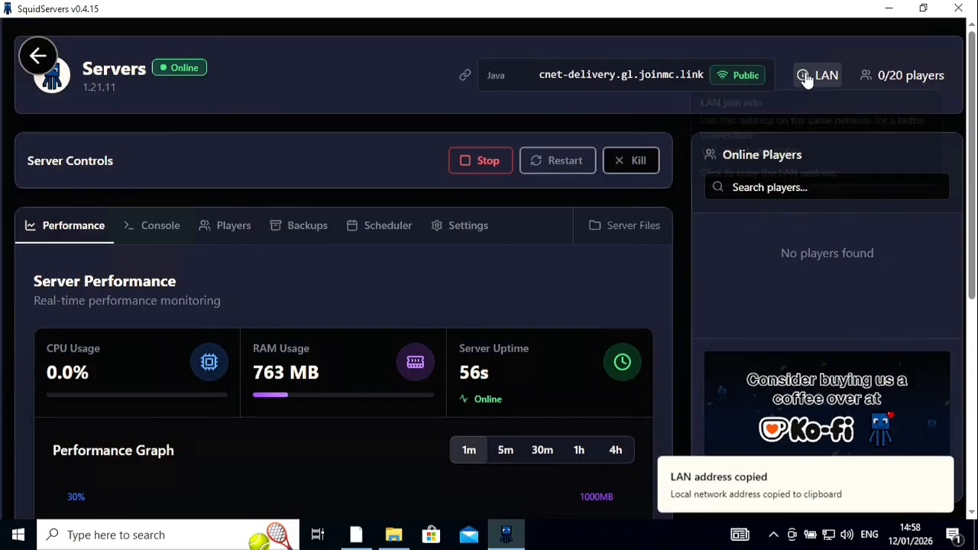
mouse_move(823, 79)
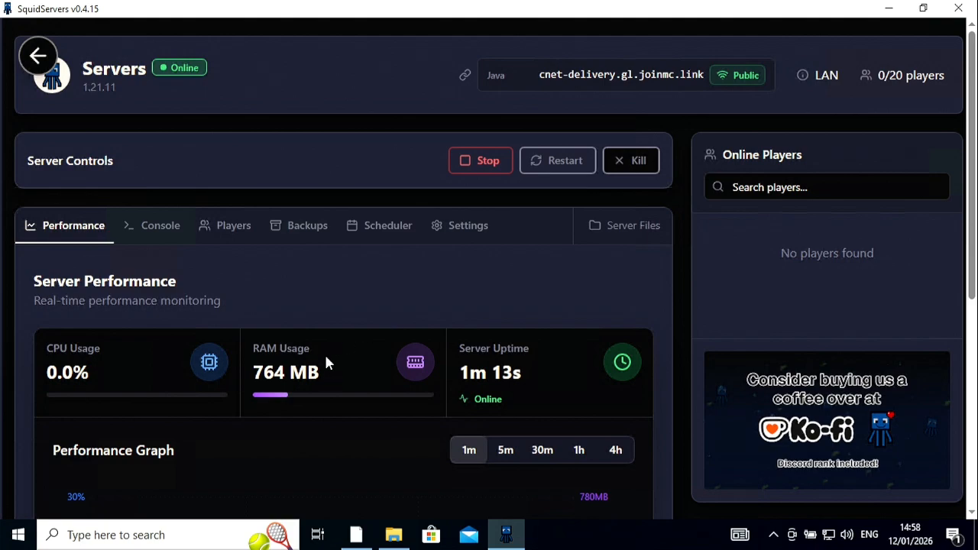
Step: Examine the server's CPU, RAM and uptime statistics and its performance graph
scroll(125, 361, down, 1)
scroll(126, 361, down, 1)
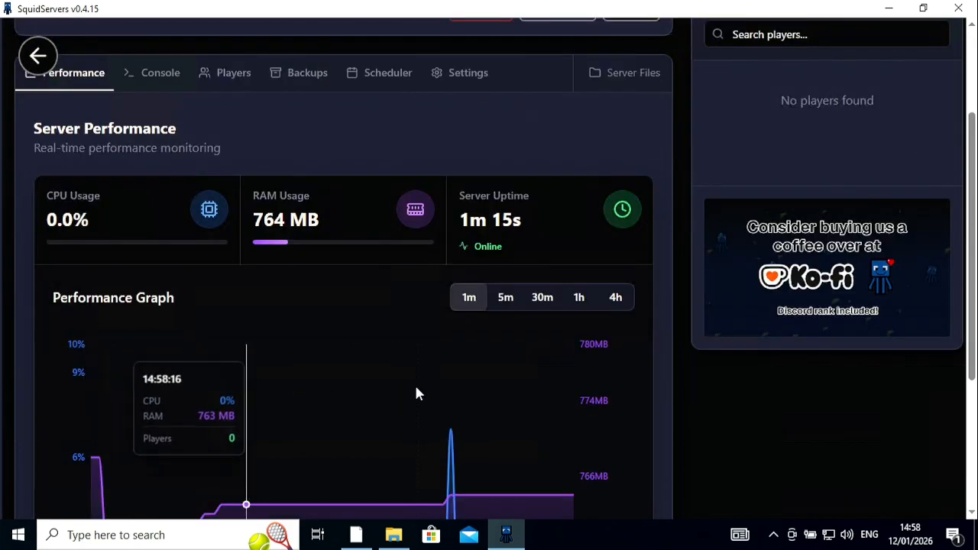
scroll(270, 350, down, 3)
scroll(462, 252, up, 3)
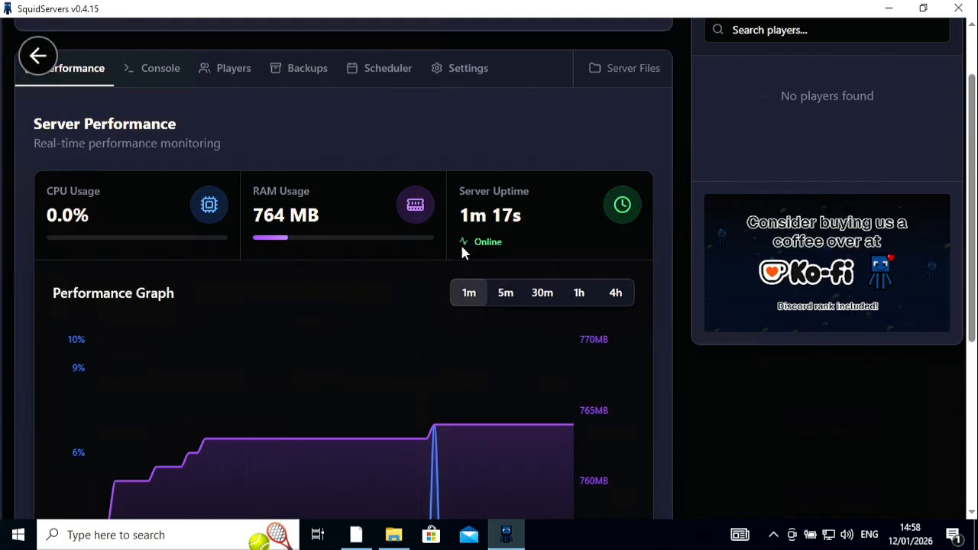
Step: Show the server console and examine its recent log output and command entry field
scroll(462, 253, up, 2)
click(162, 229)
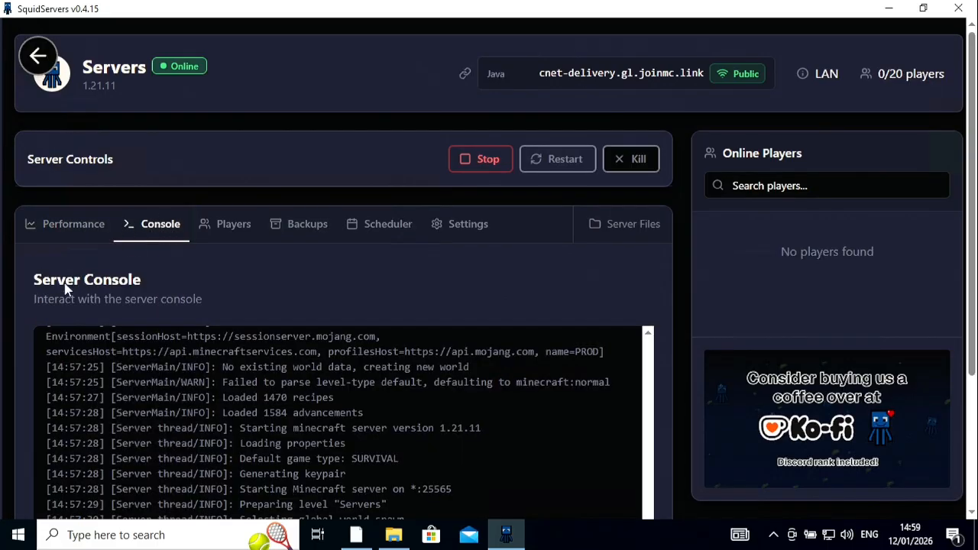
scroll(17, 303, down, 3)
click(121, 469)
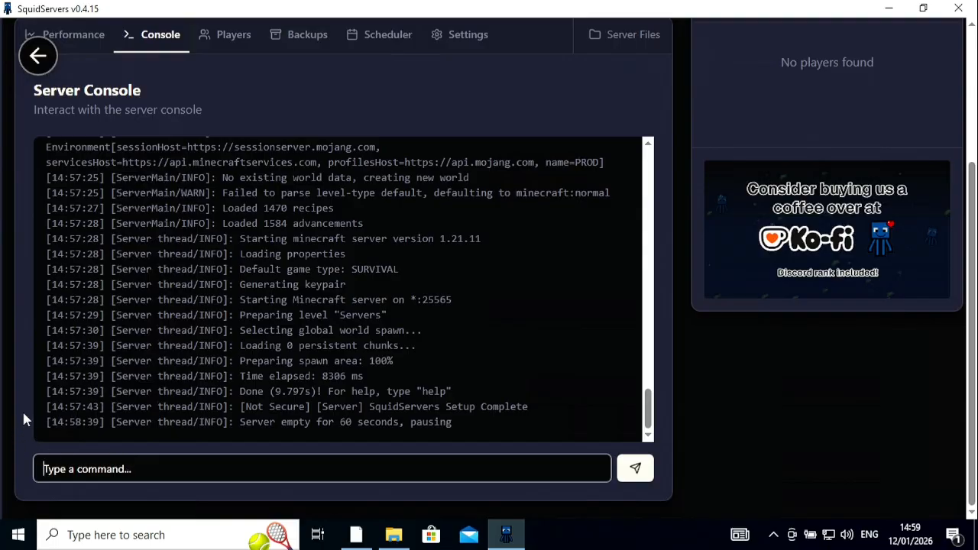
scroll(22, 410, up, 3)
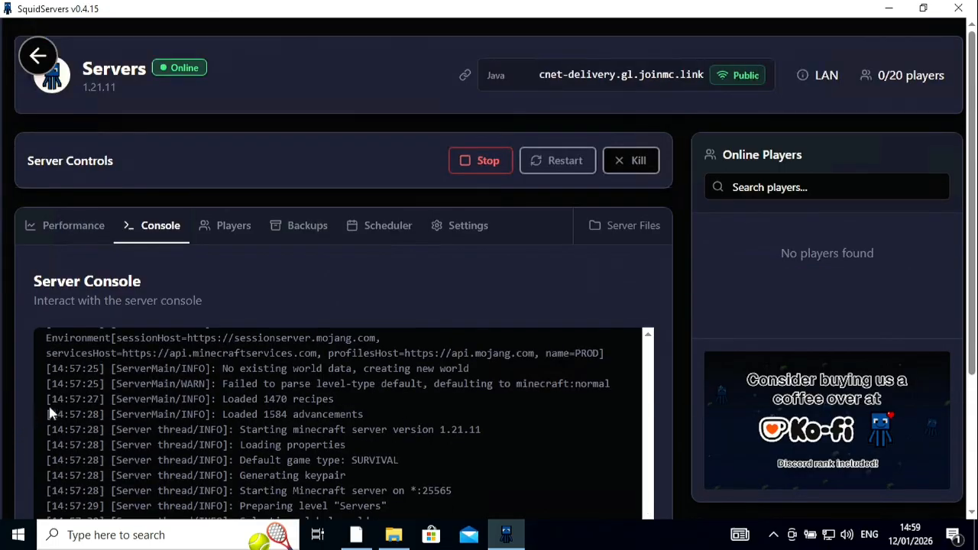
Step: Examine the player management lists for all players, operators and banned players
click(238, 233)
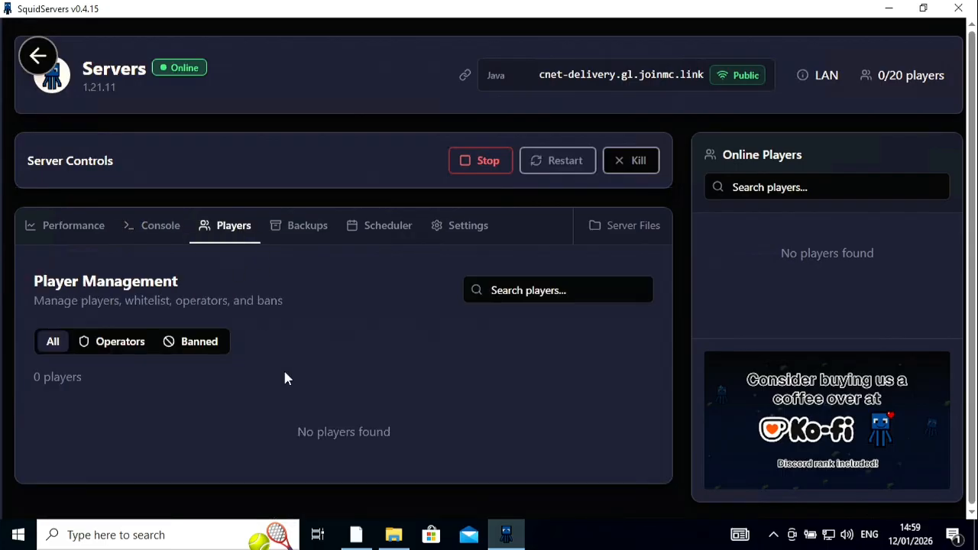
scroll(156, 402, down, 1)
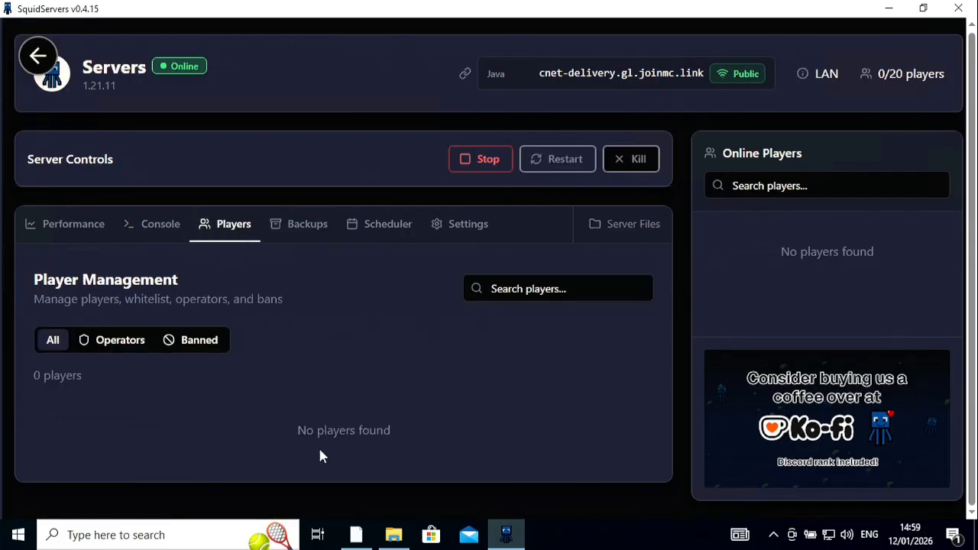
click(102, 339)
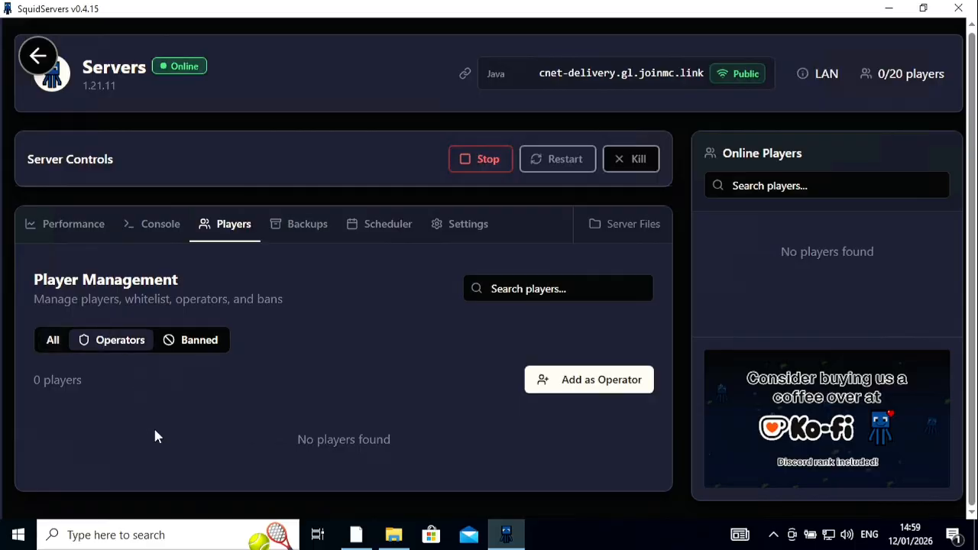
click(49, 348)
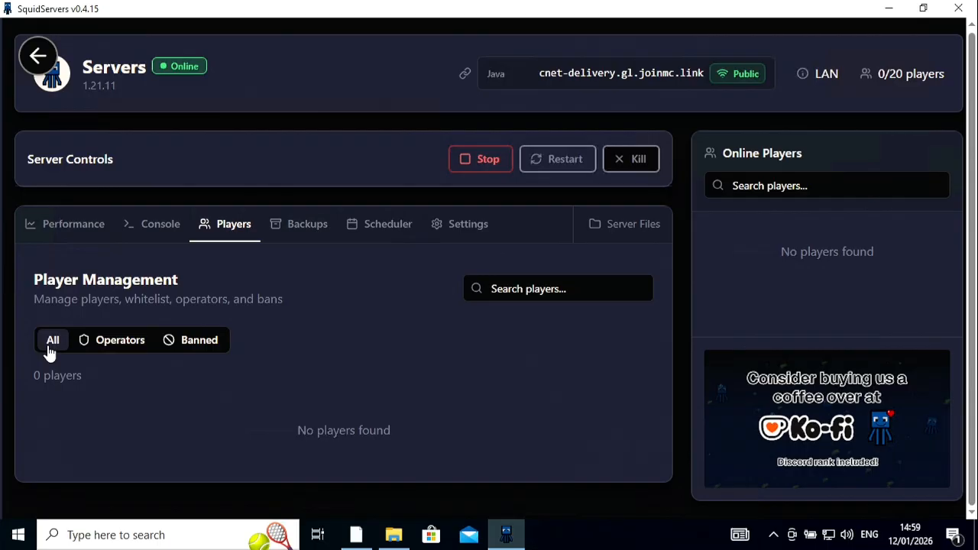
click(208, 351)
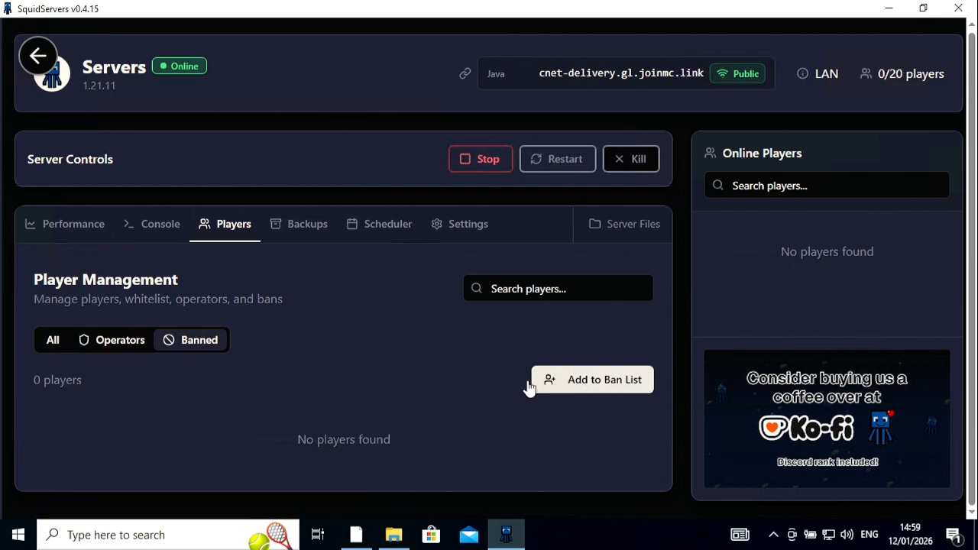
Step: Examine the manual and automatic backup options and the task scheduler
click(291, 231)
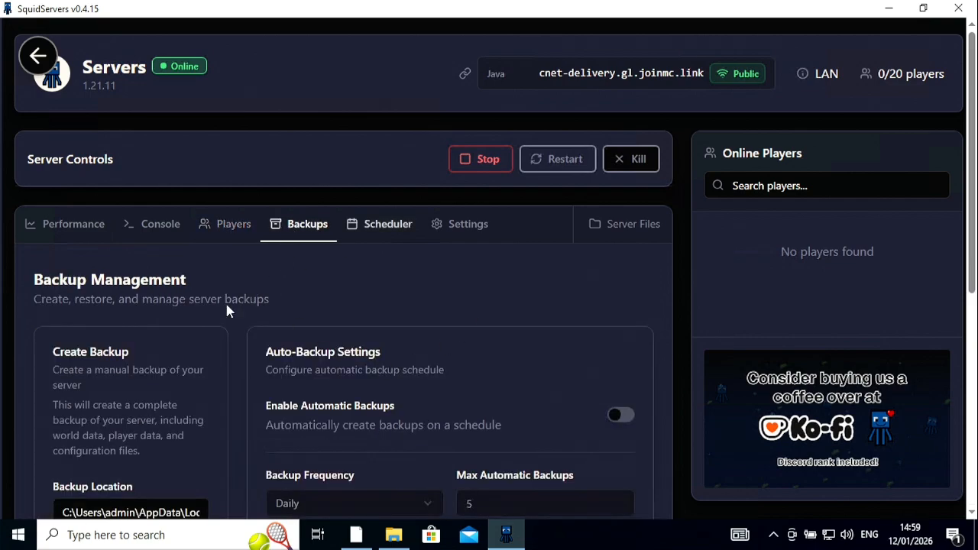
scroll(243, 394, down, 1)
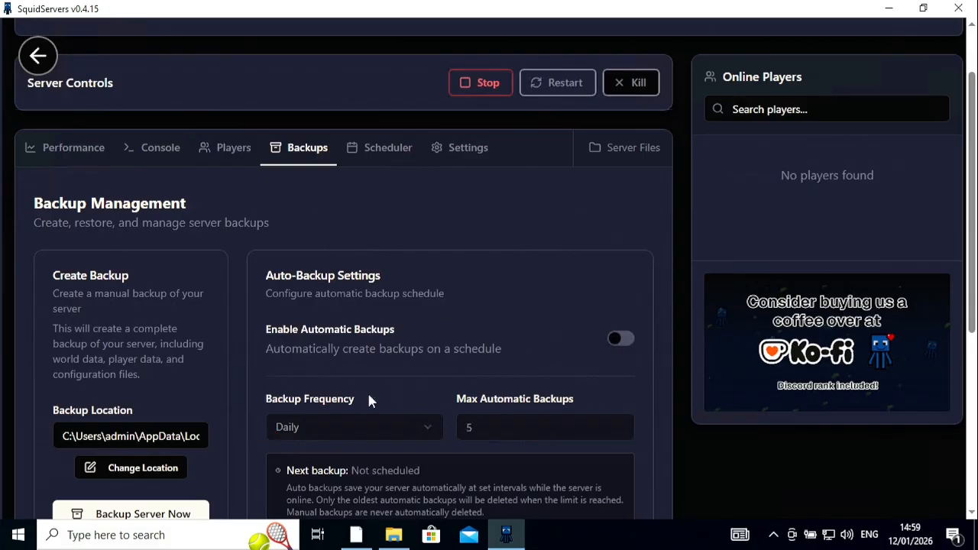
scroll(492, 359, down, 1)
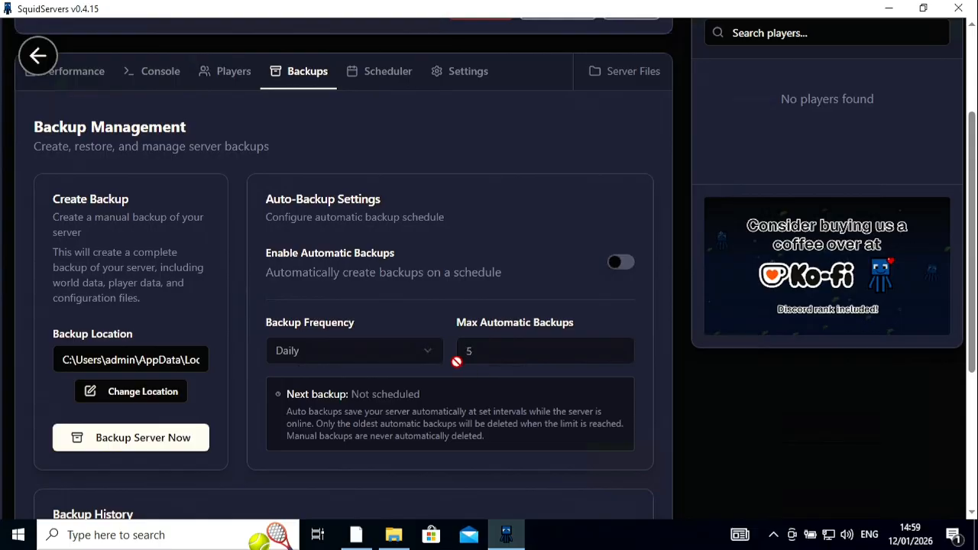
scroll(456, 359, up, 2)
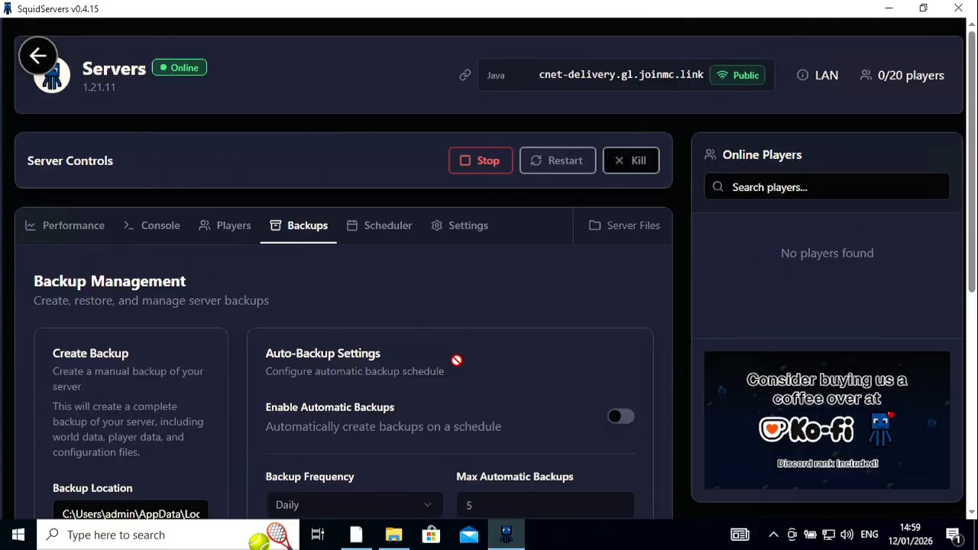
click(384, 235)
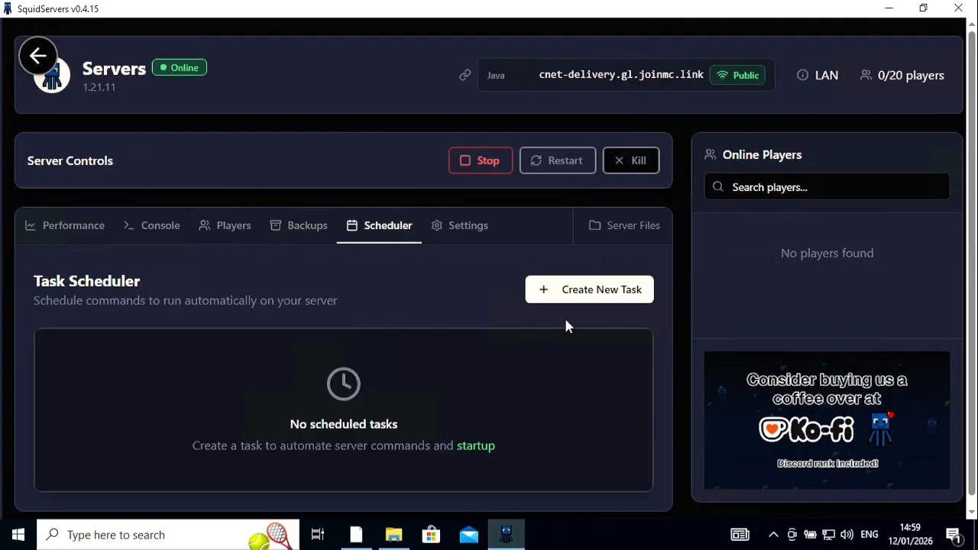
Step: Review the server's gameplay, performance, security, startup and version settings, then return to the performance overview
click(456, 229)
scroll(220, 350, down, 10)
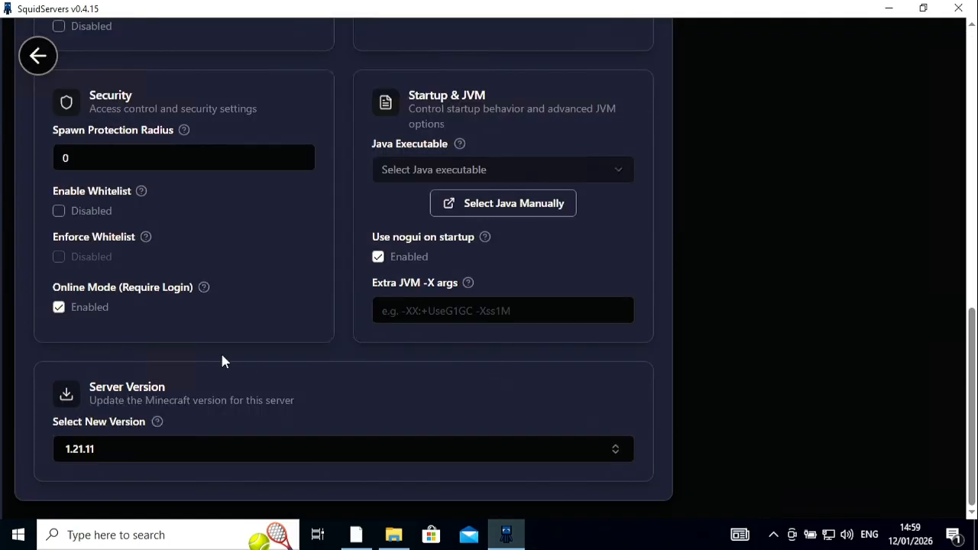
scroll(340, 377, up, 4)
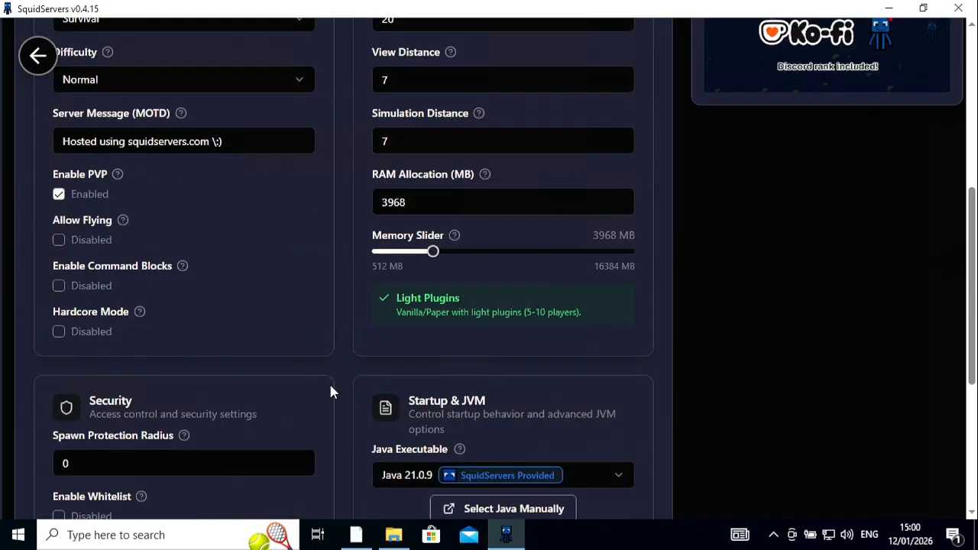
scroll(330, 389, up, 2)
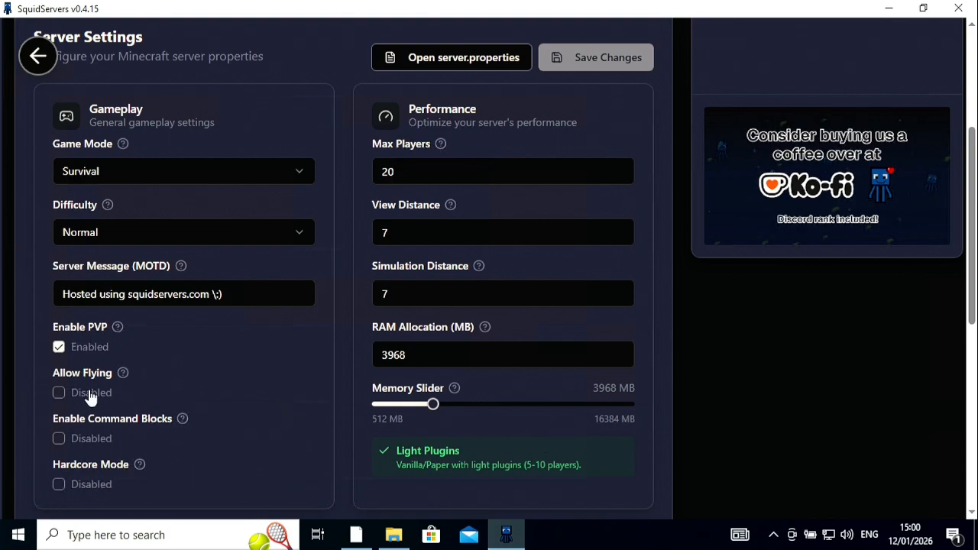
scroll(284, 398, down, 2)
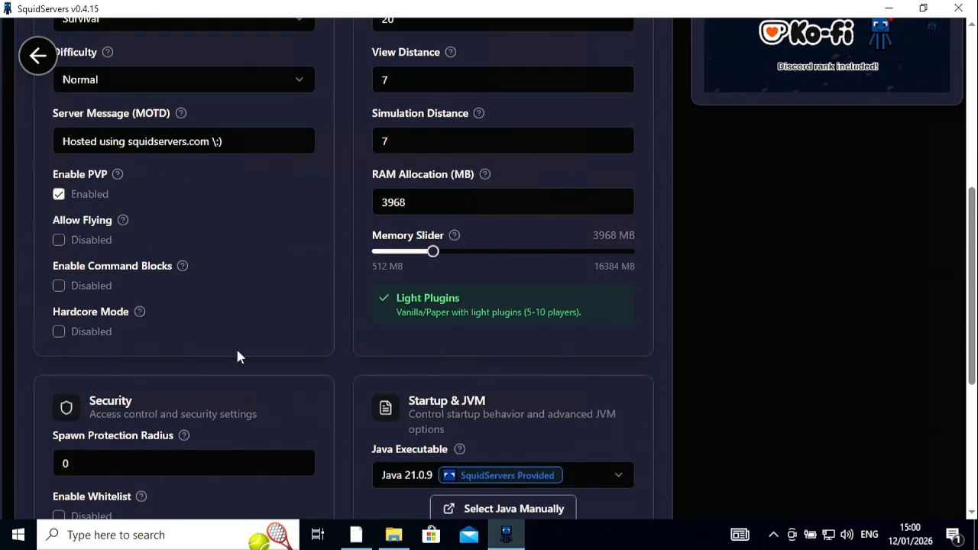
scroll(318, 370, down, 2)
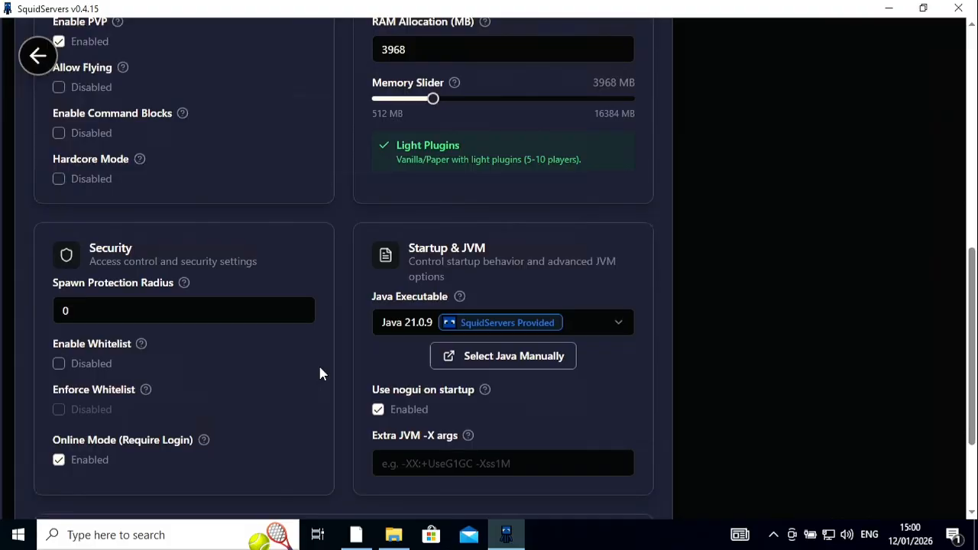
scroll(320, 373, up, 7)
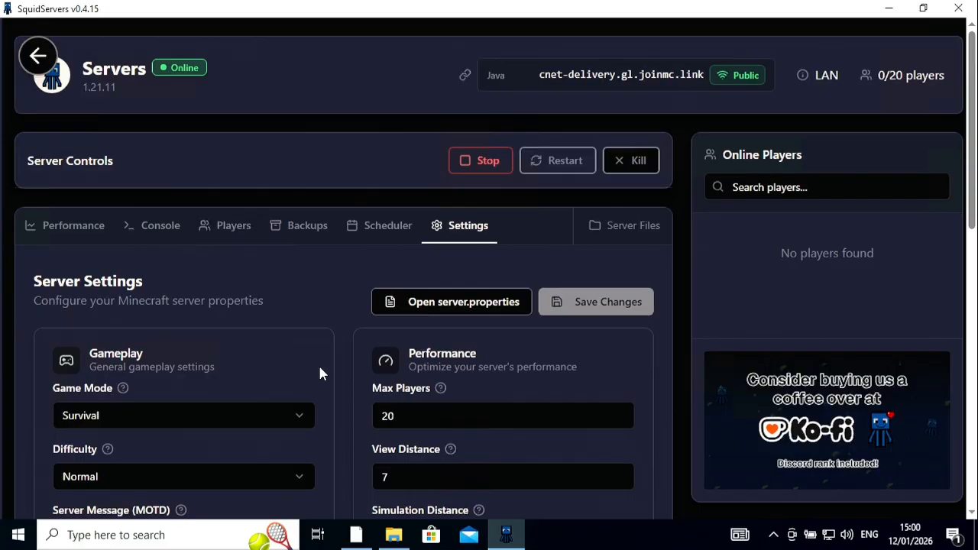
click(74, 233)
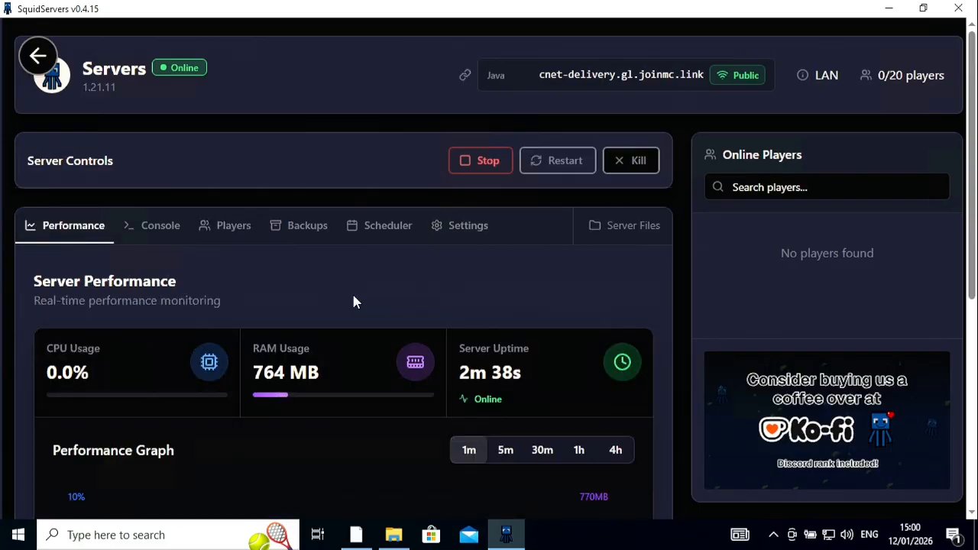